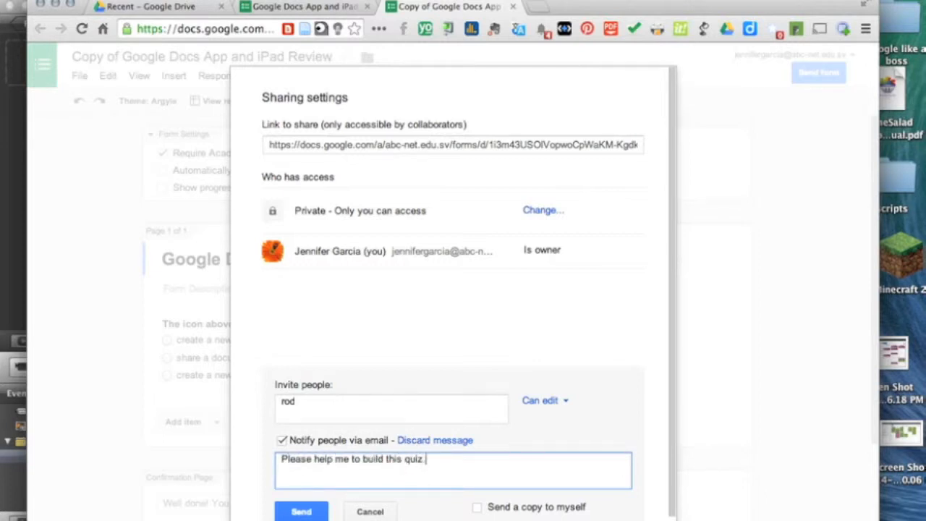
Send the form's sharing invitation with edit access, including a copy to yourself.
left_click(477, 508)
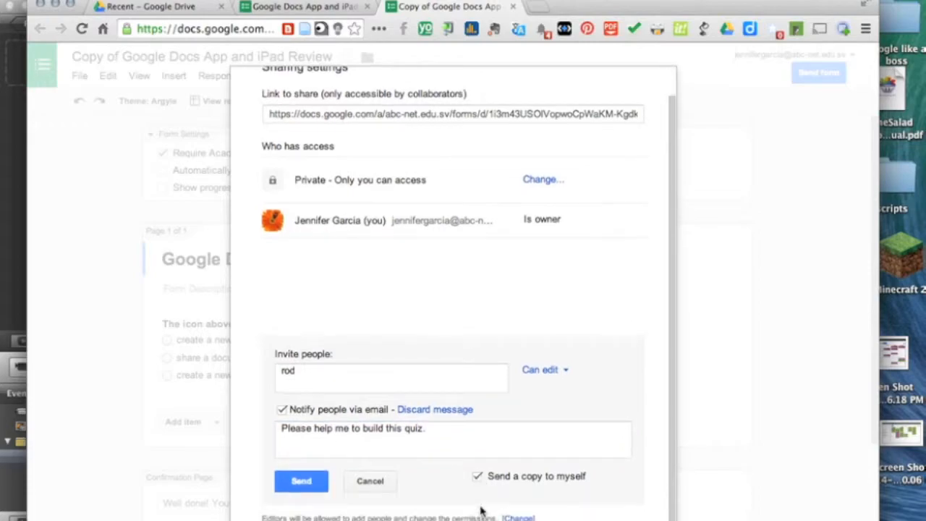
left_click(562, 370)
left_click(563, 371)
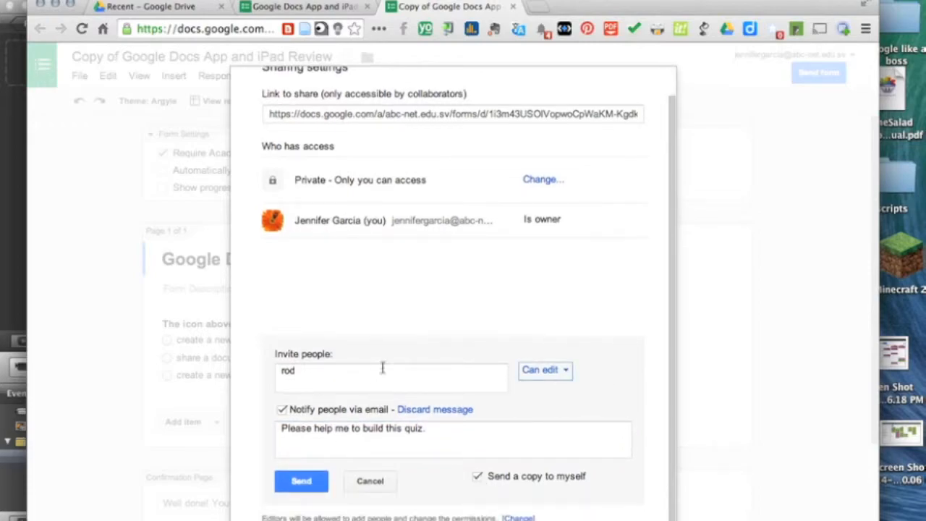
left_click(310, 483)
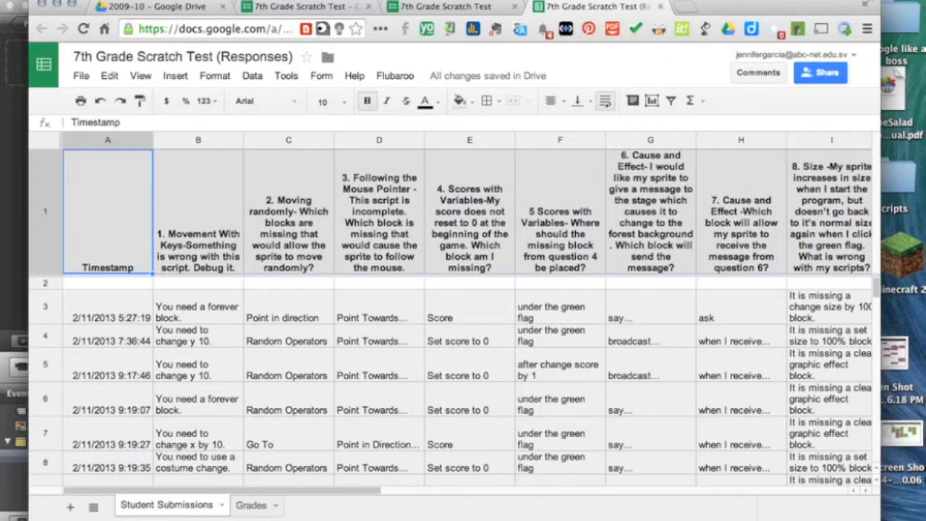
Look through the questions of the live 7th Grade Scratch Test form from start to end.
left_click(431, 11)
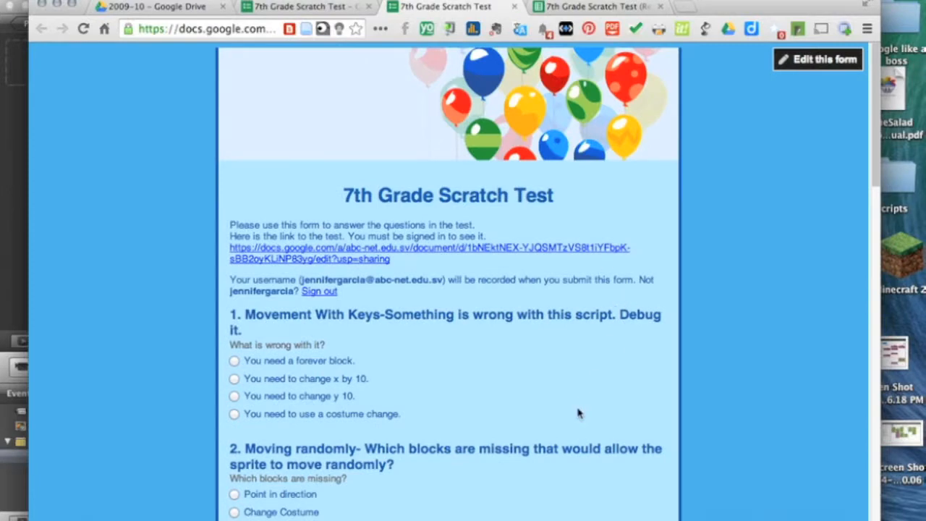
scroll(579, 413, "down", 1)
scroll(579, 413, "up", 1)
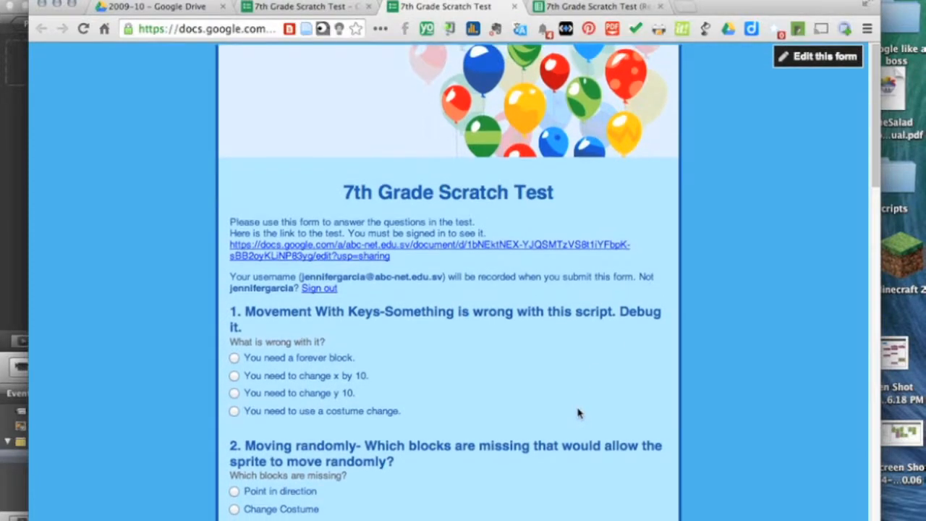
scroll(579, 413, "down", 10)
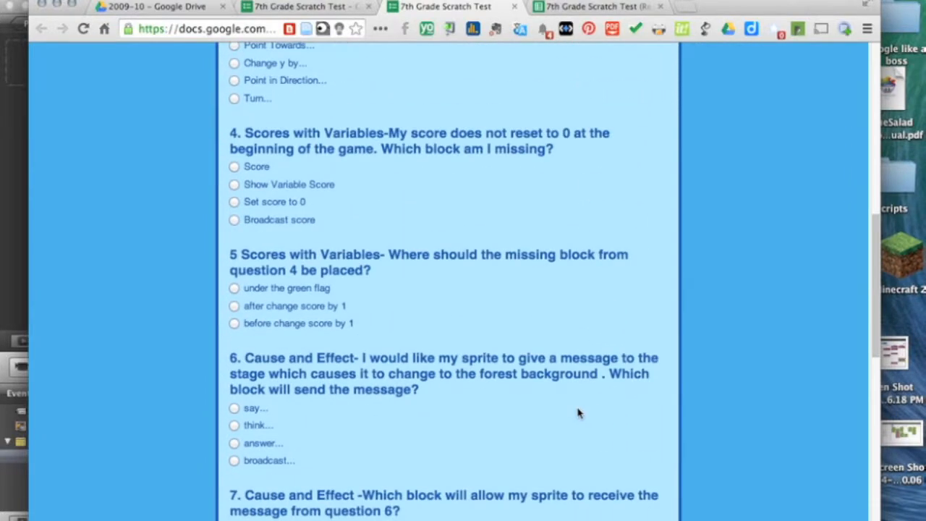
scroll(578, 413, "down", 8)
scroll(573, 394, "down", 2)
scroll(573, 394, "up", 20)
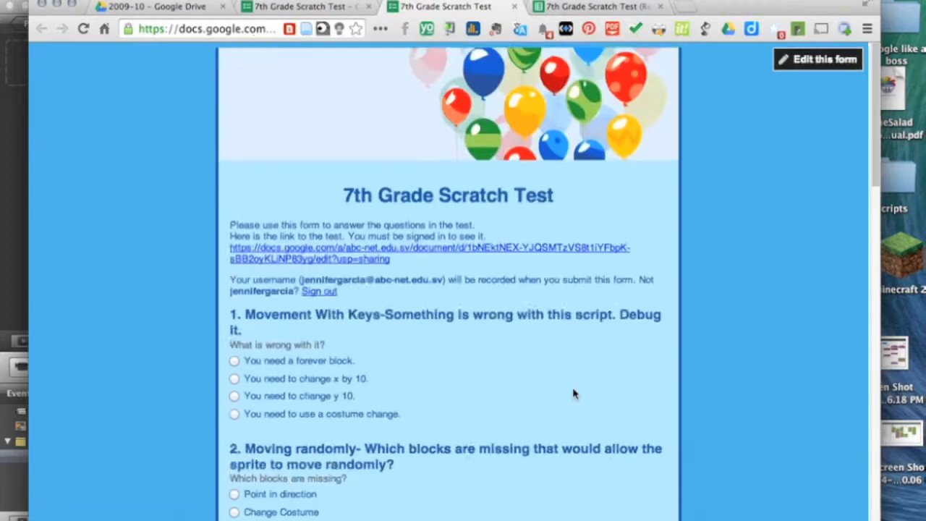
View the 7th Grade Scratch Test in the form editor and examine the student submissions in its responses spreadsheet.
left_click(303, 7)
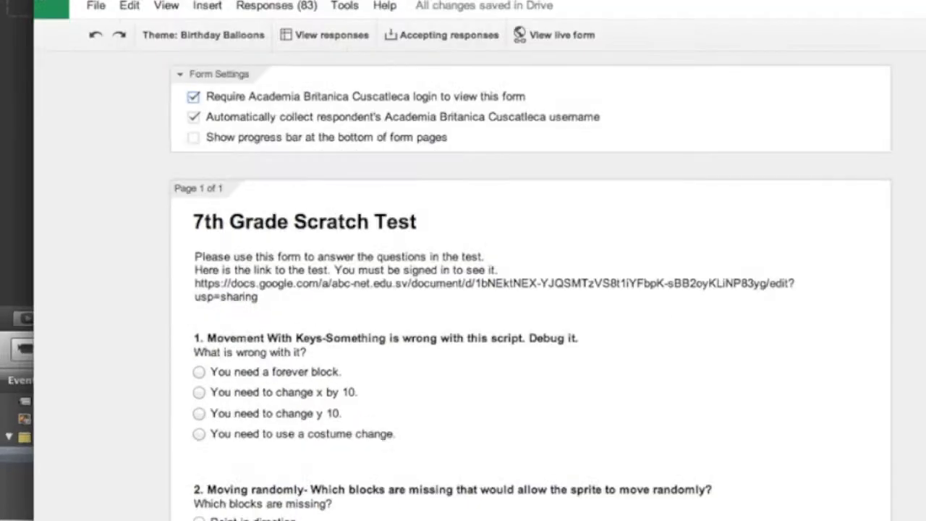
left_click(565, 7)
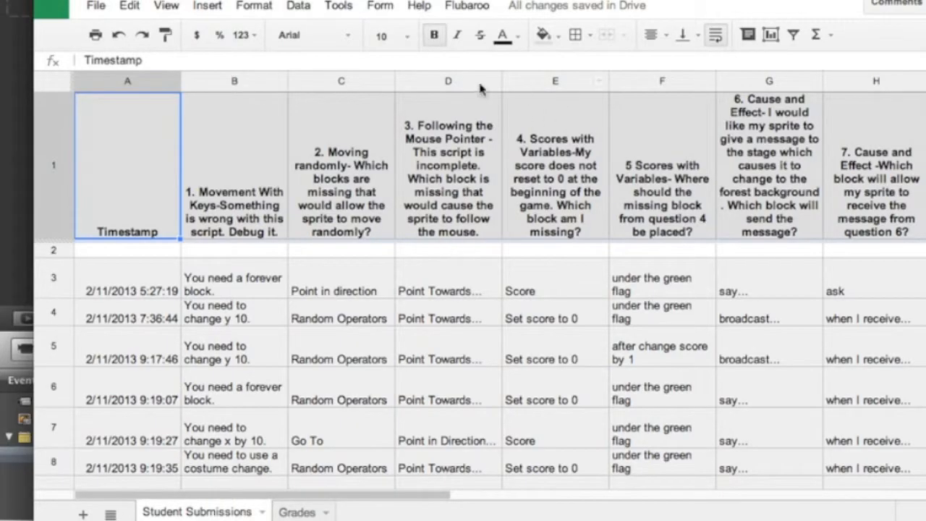
scroll(210, 315, "down", 5)
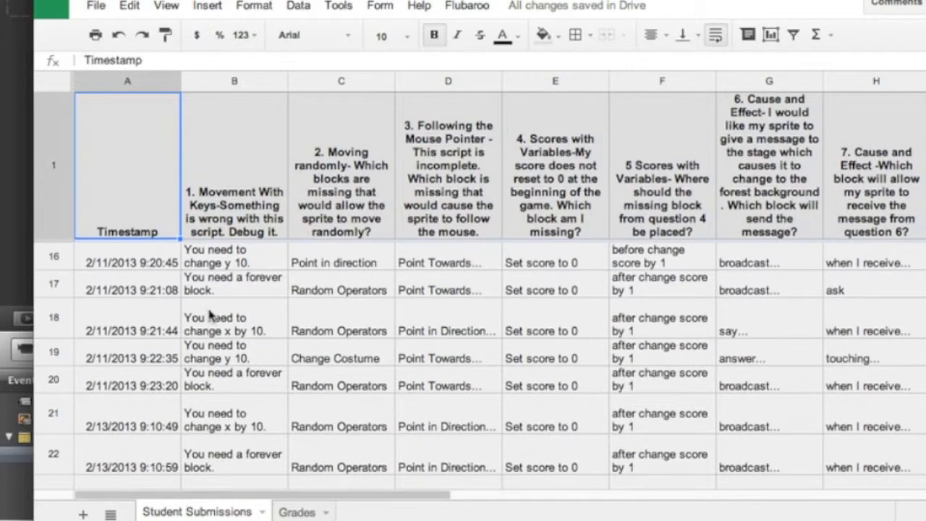
scroll(210, 315, "up", 5)
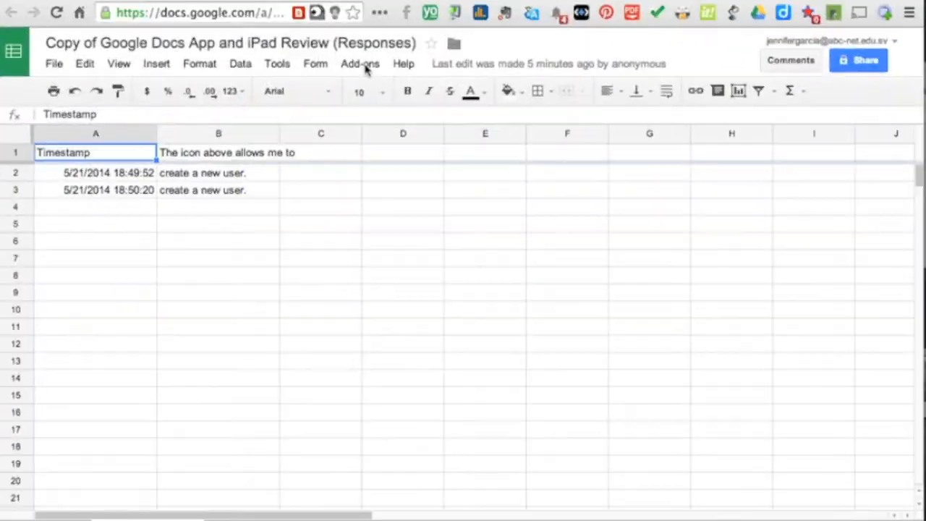
Find the free Flubaroo add-on, install it in the responses spreadsheet, grant its permissions and dismiss its introduction.
left_click(362, 64)
left_click(368, 93)
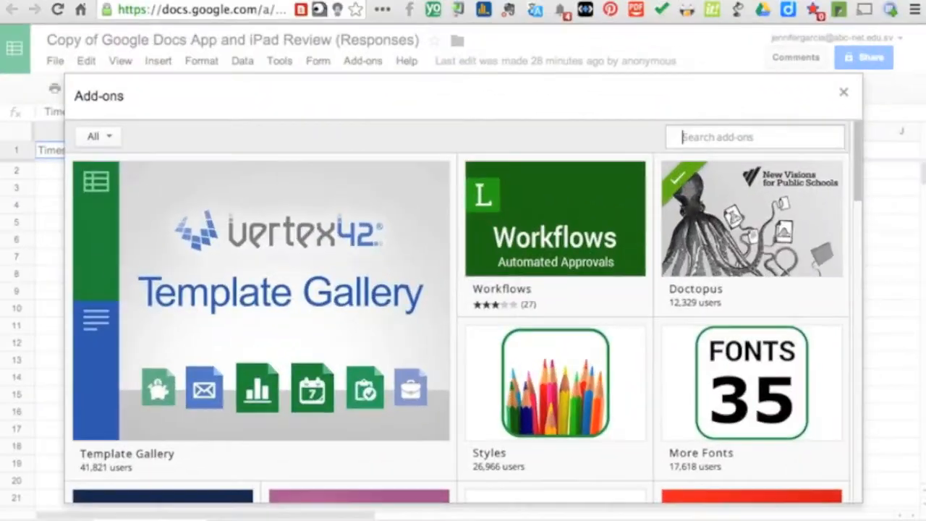
type("flubaroo")
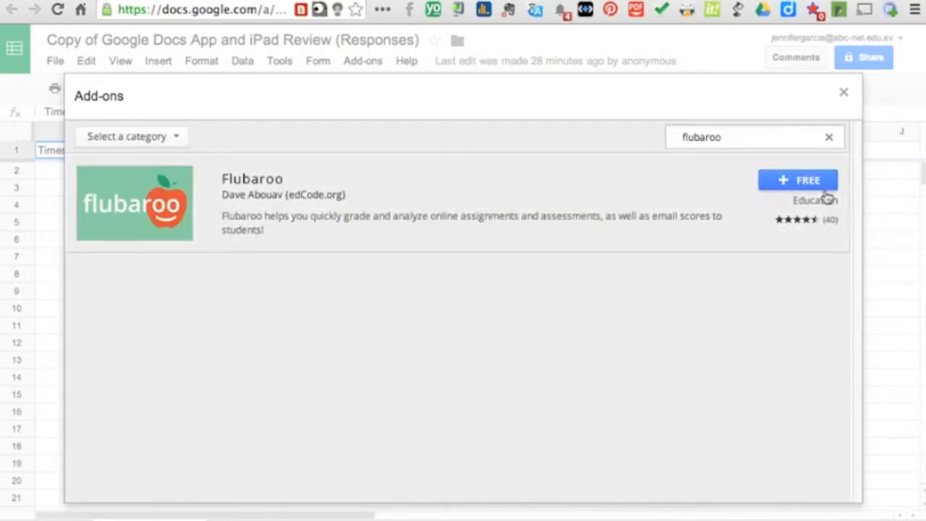
left_click(816, 186)
scroll(547, 279, "down", 5)
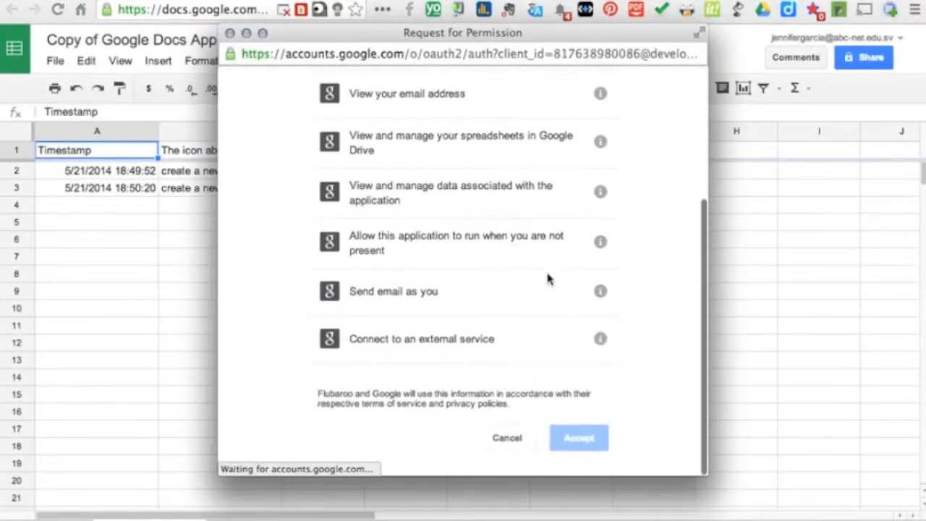
left_click(572, 438)
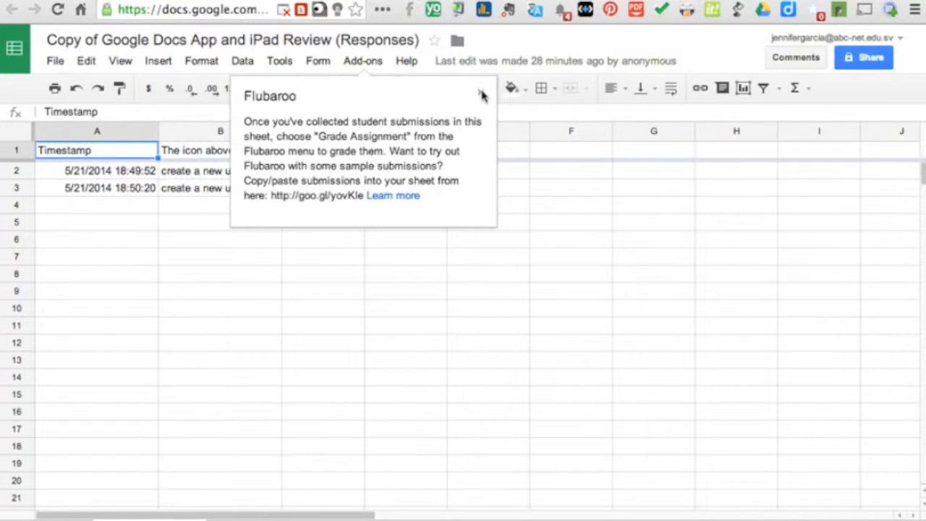
left_click(482, 96)
Grade the assignment with Flubaroo, keeping 1 Point for the icon question and Username as the student identifier.
left_click(370, 61)
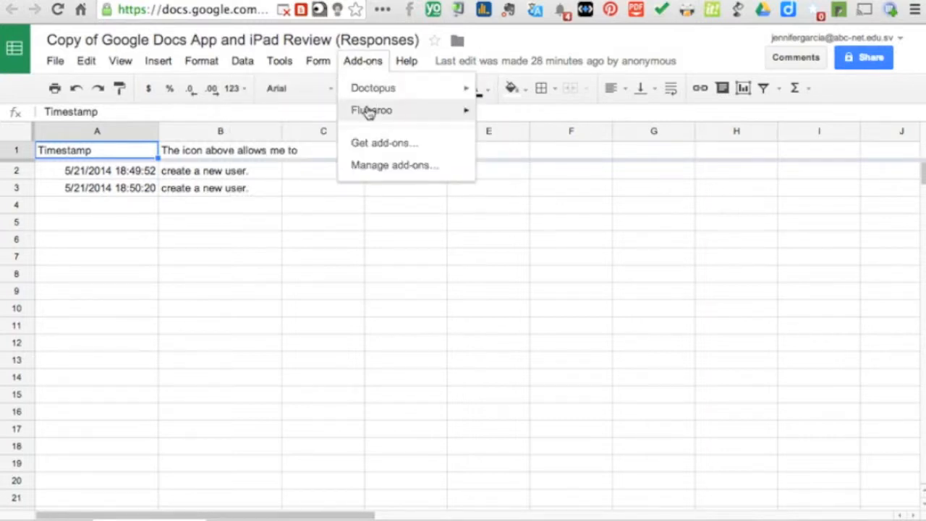
mouse_move(442, 117)
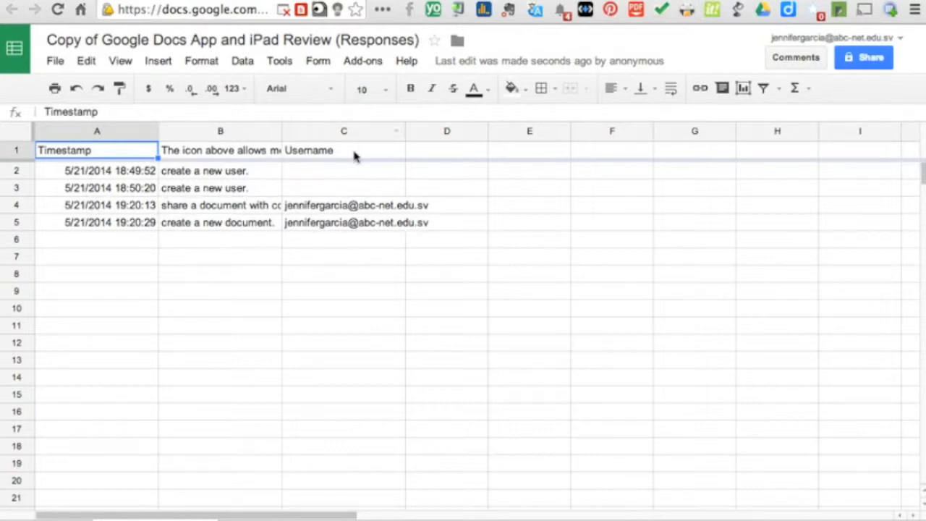
left_click(364, 62)
mouse_move(382, 116)
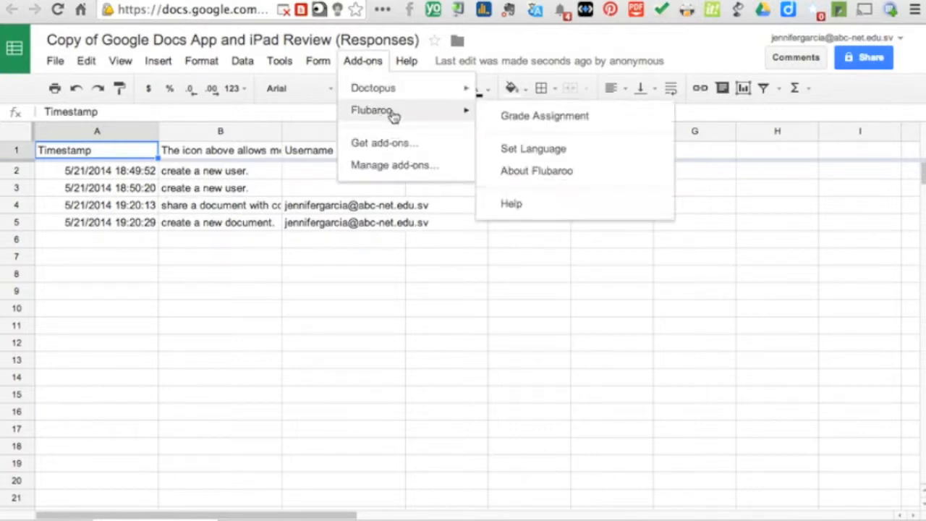
left_click(523, 123)
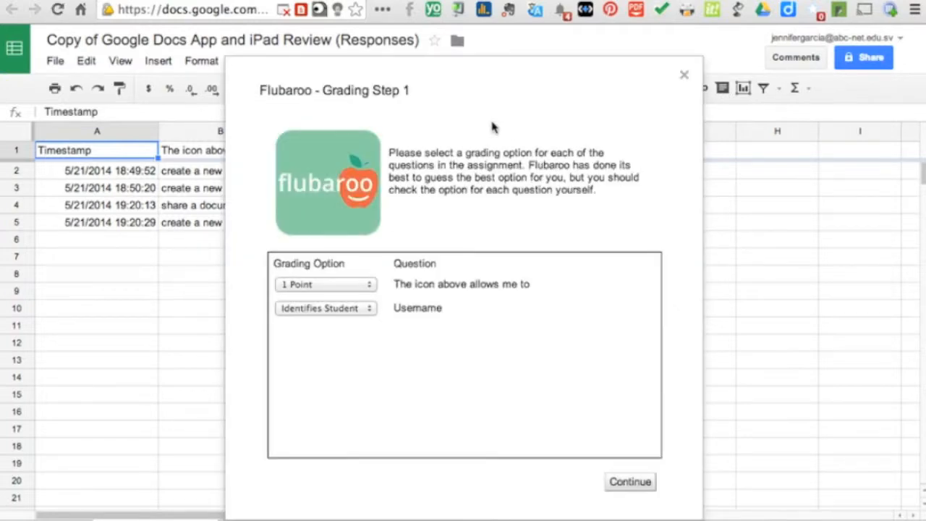
left_click(630, 480)
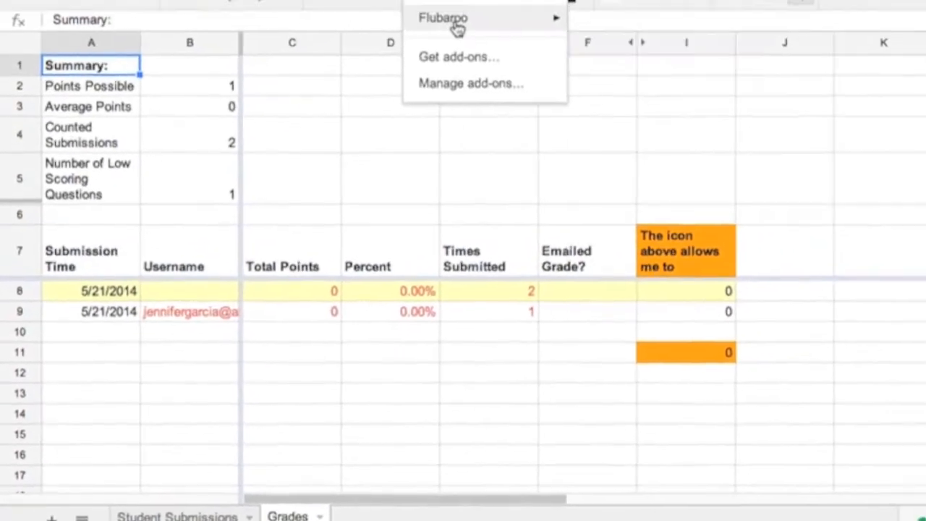
Set up Flubaroo's grade email with the message "Hi here is your score for the", and open the grade report.
mouse_move(459, 58)
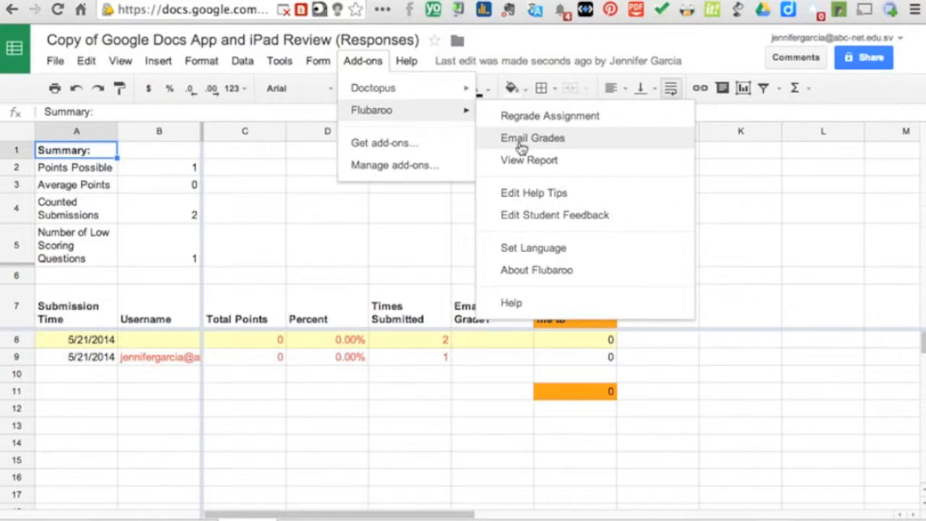
left_click(521, 139)
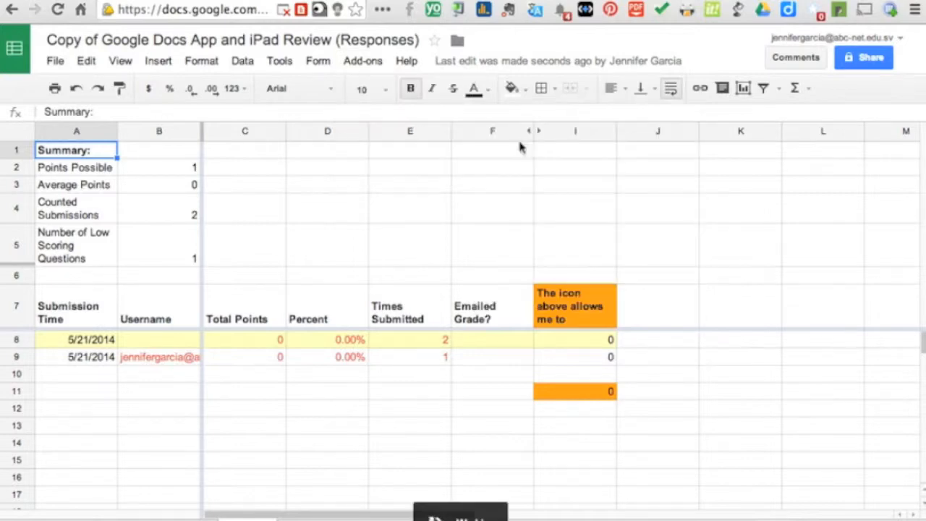
left_click(363, 379)
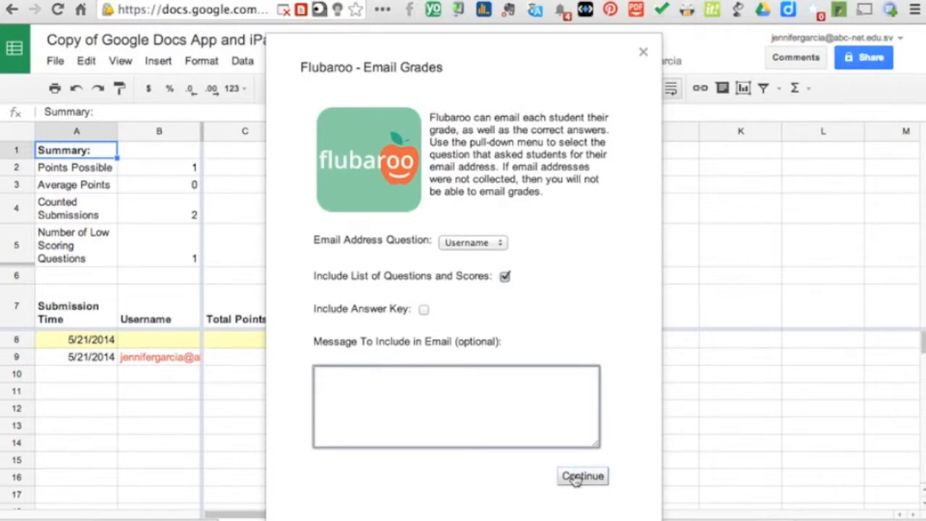
type("Hi here is your score for the")
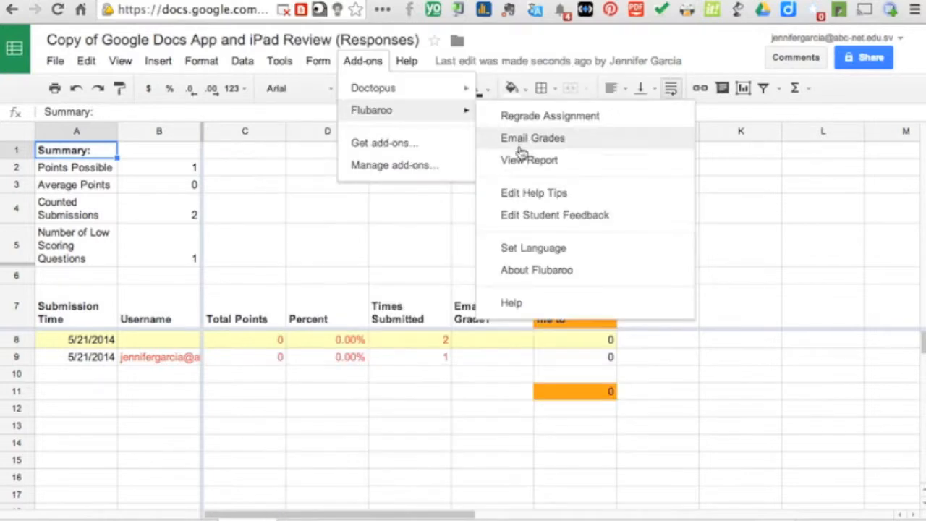
left_click(520, 167)
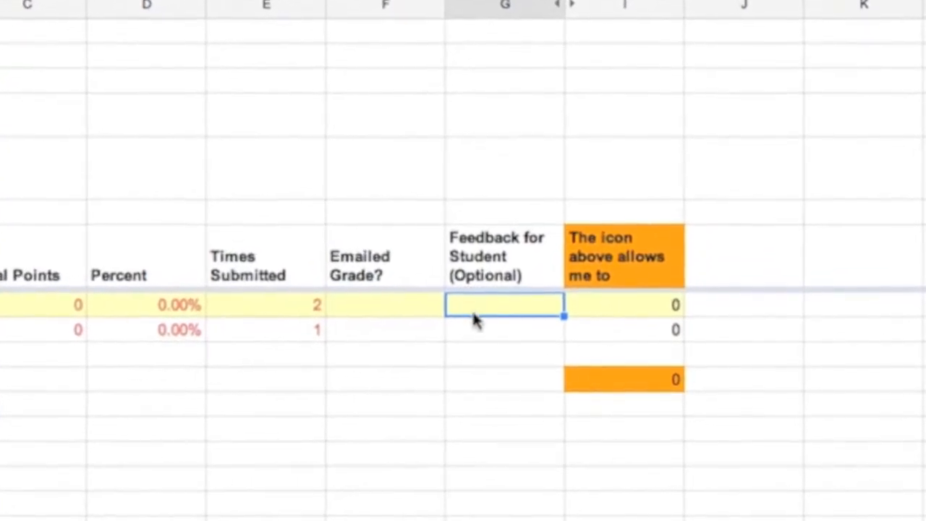
Enter "Please study for the next quiz. You will need to come and see me about this quiz." as row 8's student feedback, with text wrapping.
type("We")
key("BackSpace")
key("BackSpace")
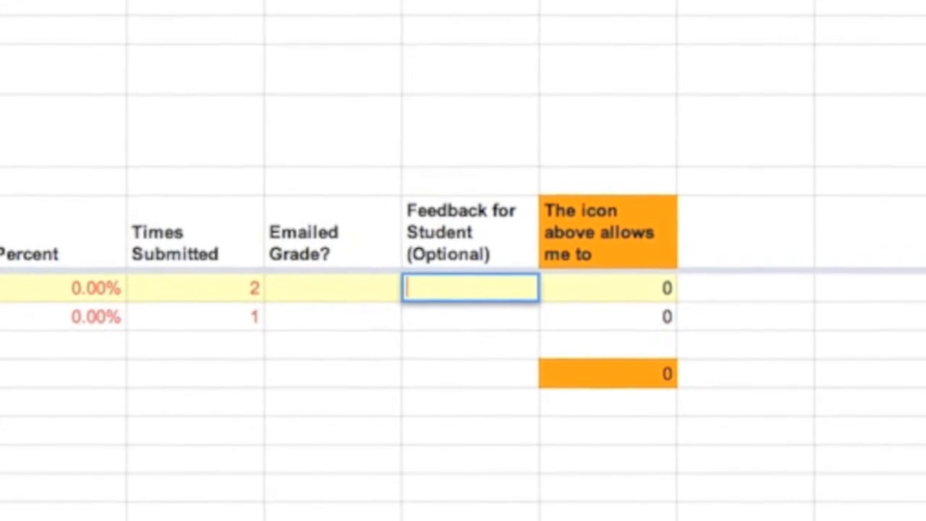
type("Please study ")
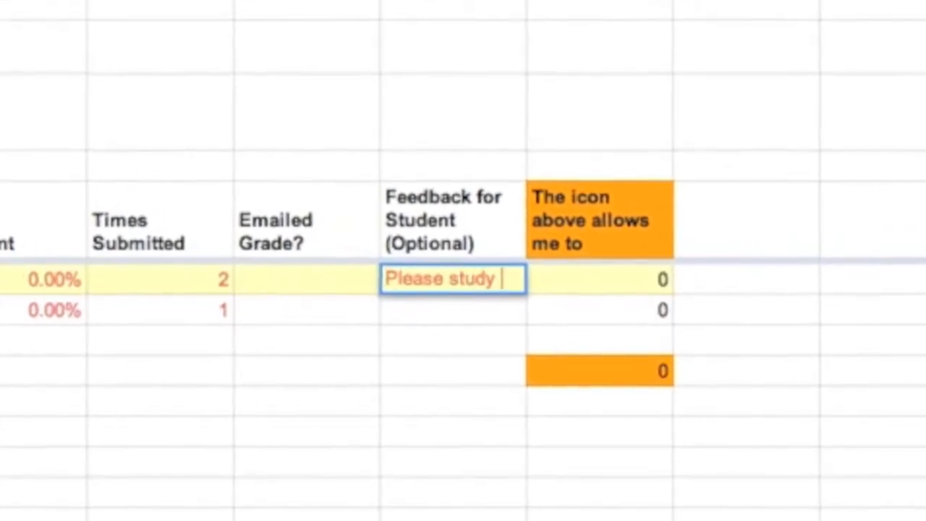
type("for the next quiz. You will need to come and see me about this quiz.")
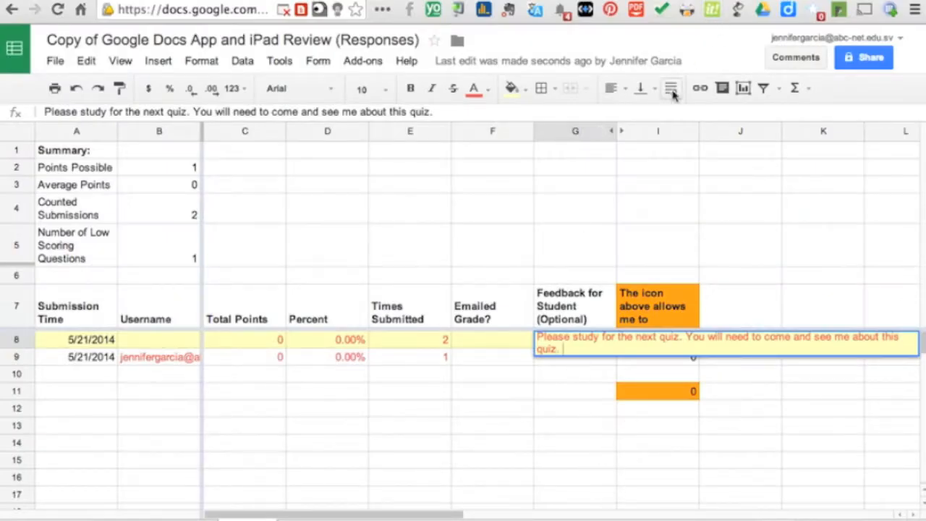
left_click(671, 88)
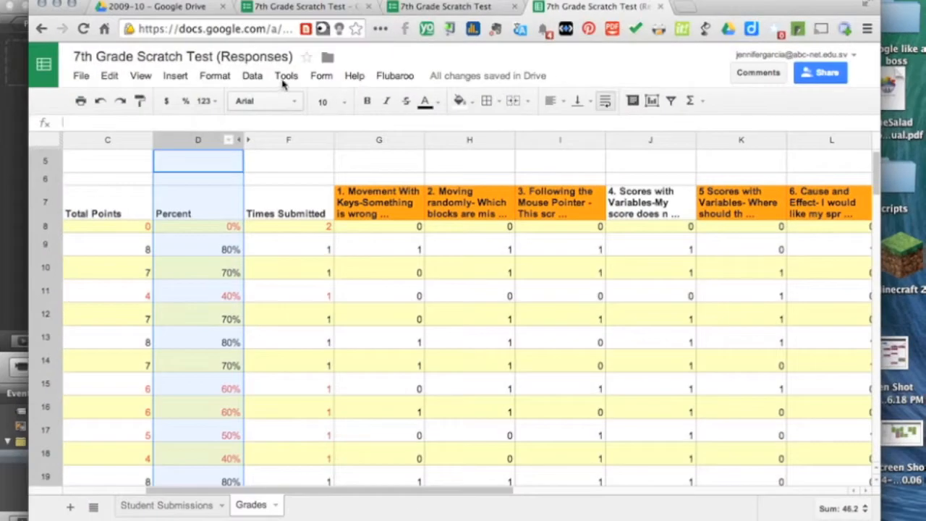
Create a conditional formatting rule for the Percent column that gives values between 50% and 60% a yellow background.
left_click(214, 75)
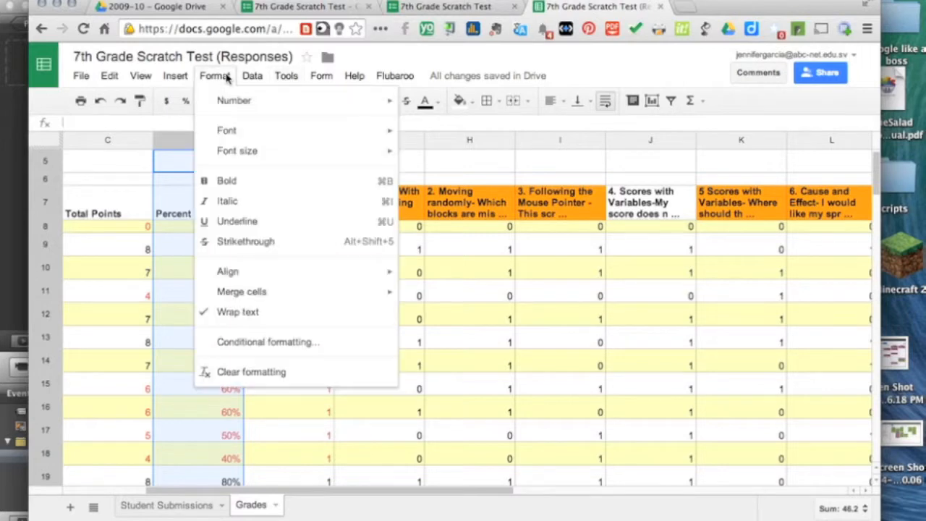
left_click(239, 344)
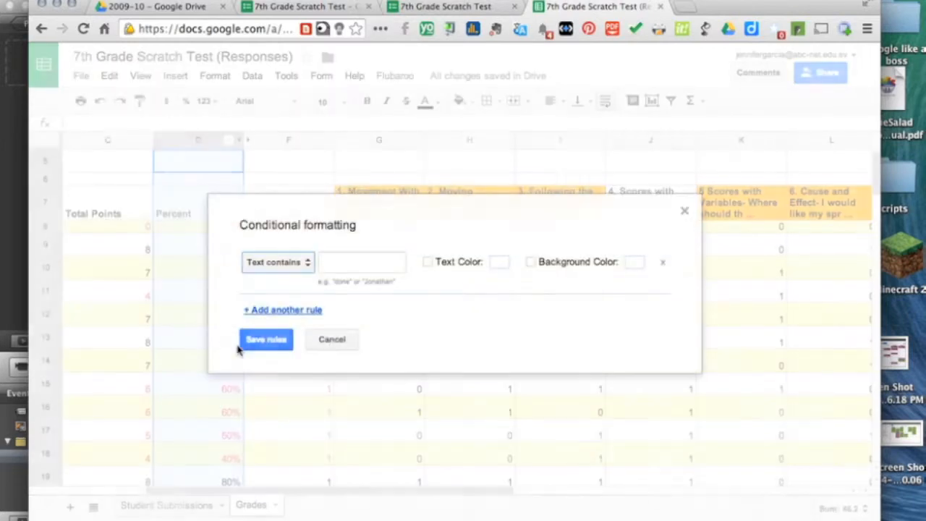
left_click(307, 264)
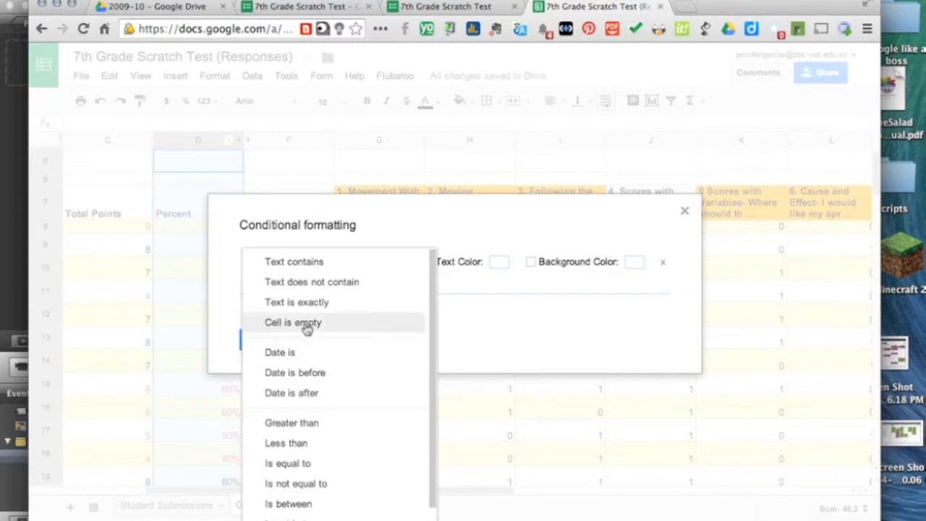
left_click(300, 442)
left_click(295, 265)
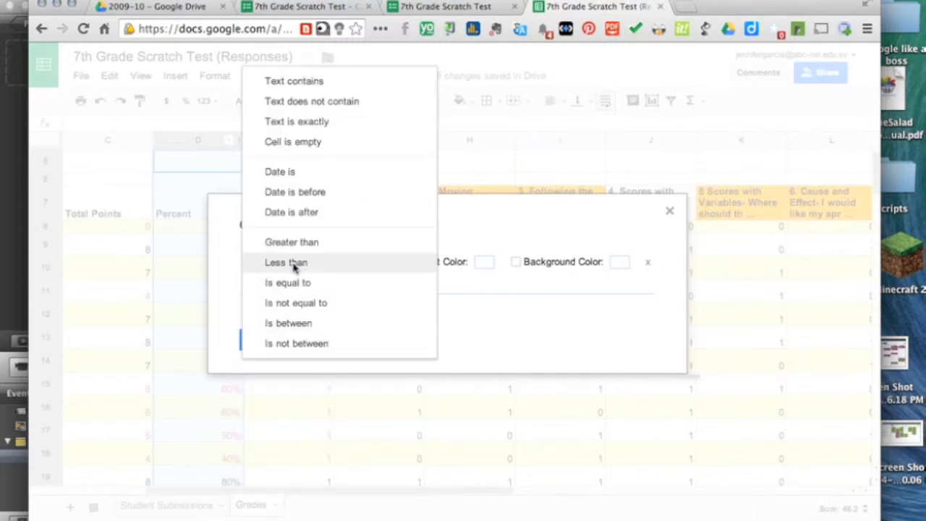
left_click(288, 327)
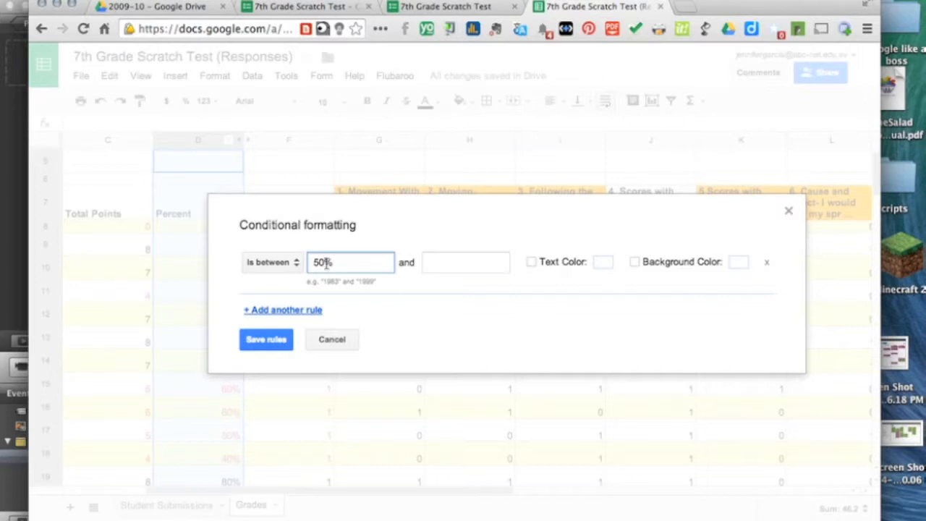
left_click(454, 265)
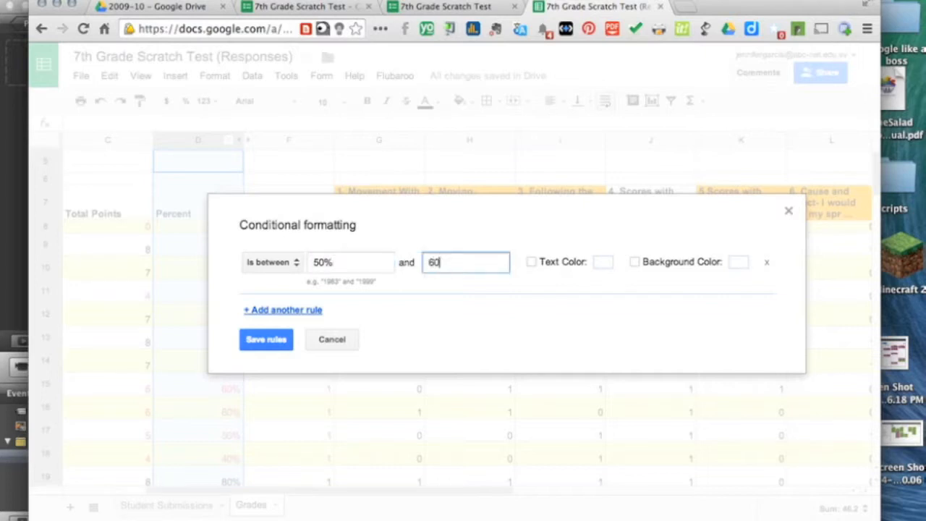
left_click(739, 262)
left_click(650, 305)
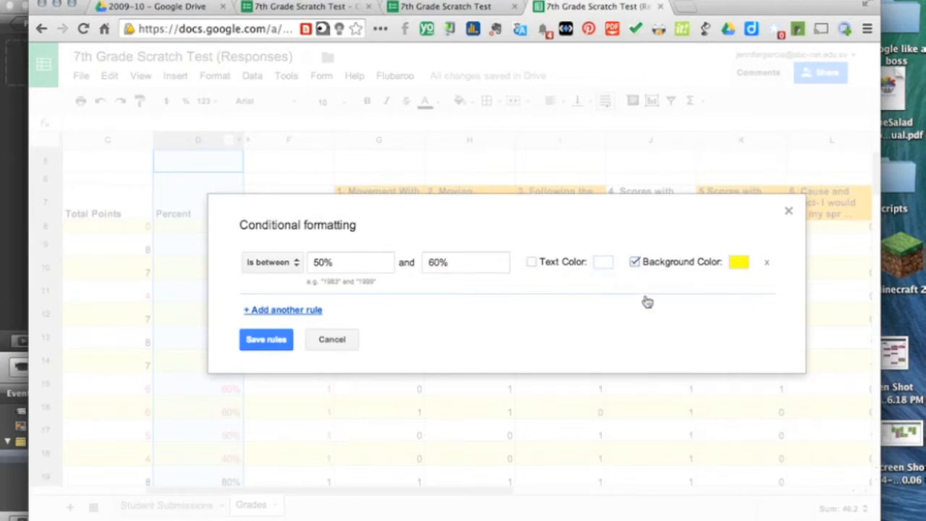
Add a second conditional formatting rule giving values between 90% and 100% a red background, and save the rules.
left_click(285, 310)
left_click(339, 308)
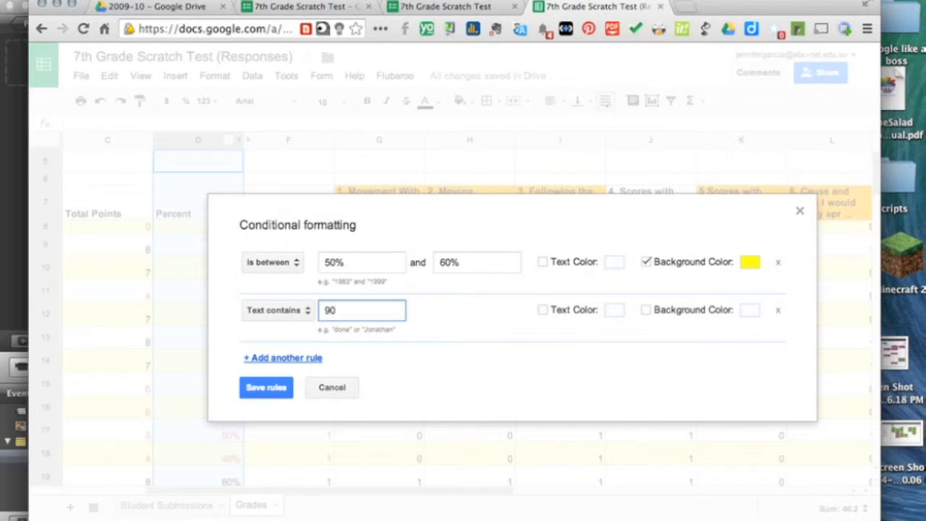
left_click(309, 319)
scroll(296, 506, "down", 3)
left_click(296, 485)
left_click(436, 312)
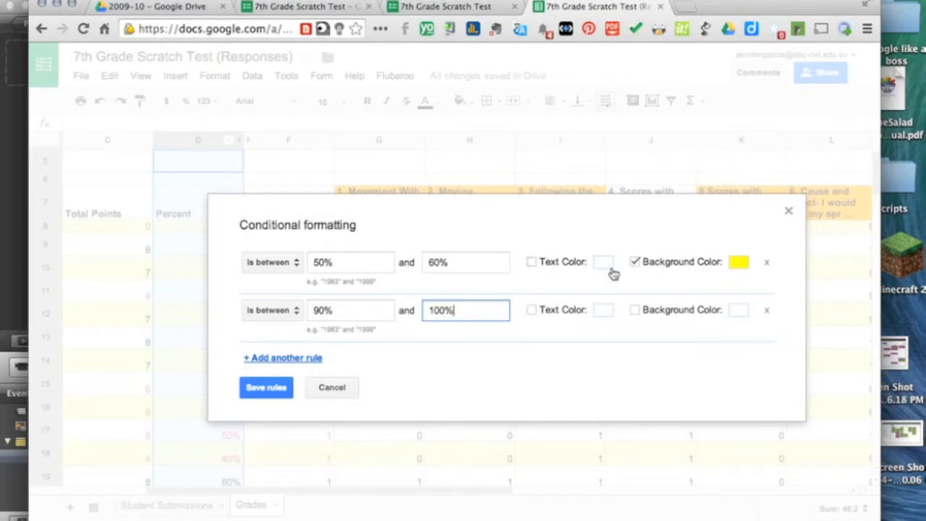
type("100%")
left_click(738, 310)
left_click(626, 352)
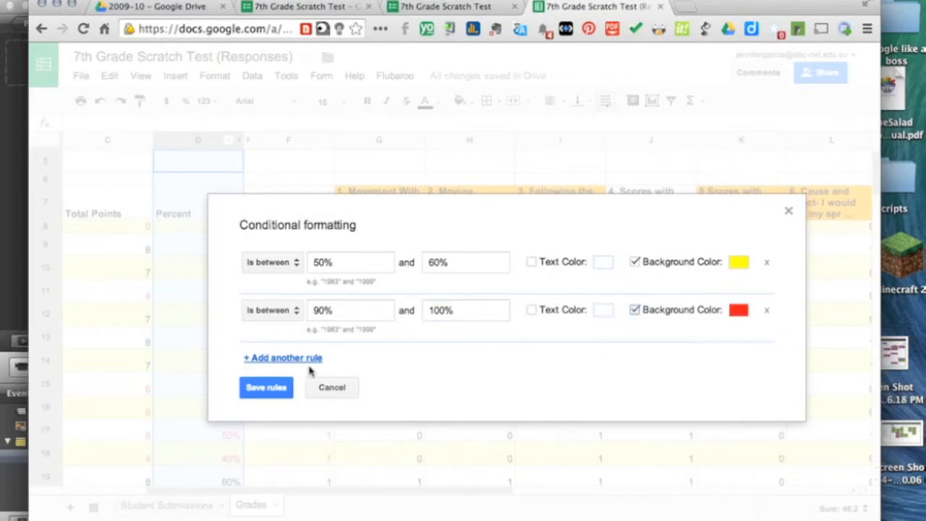
left_click(267, 388)
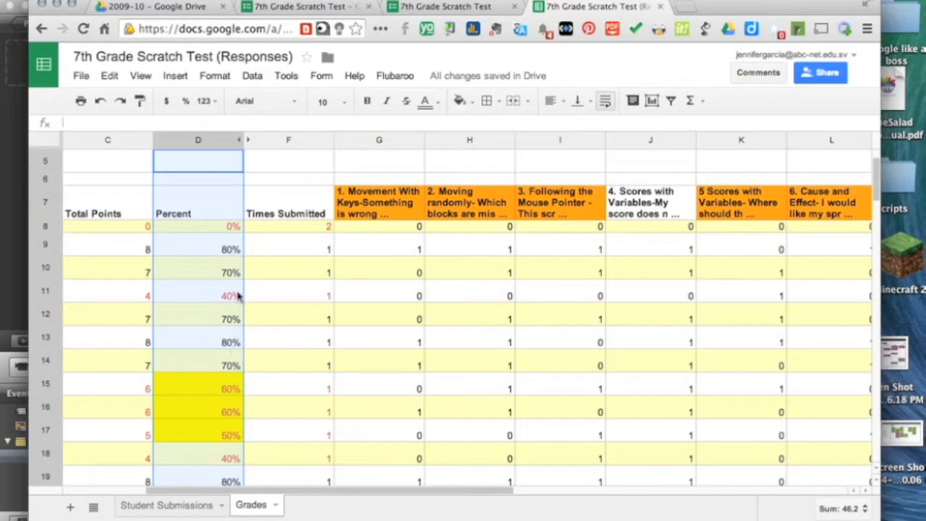
Review the conditional highlighting of the scores down the Percent column.
scroll(238, 295, "down", 10)
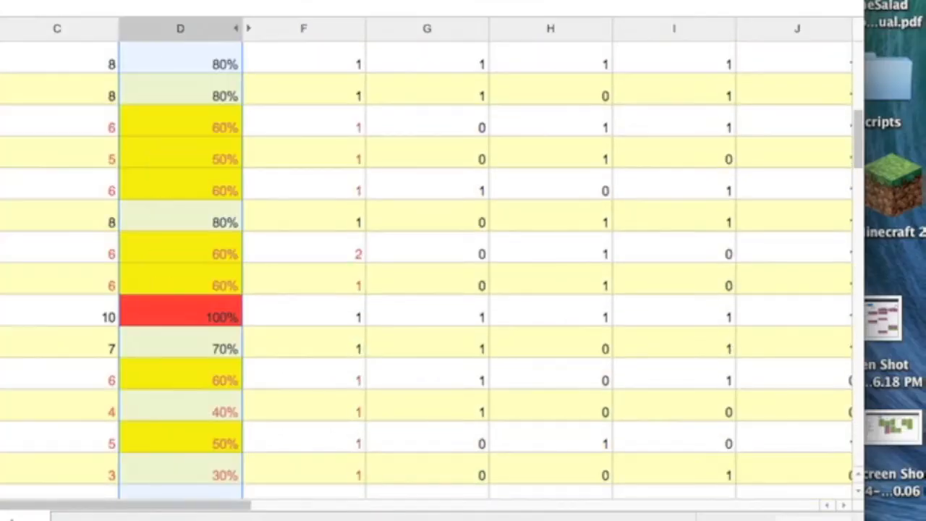
scroll(115, 340, "down", 10)
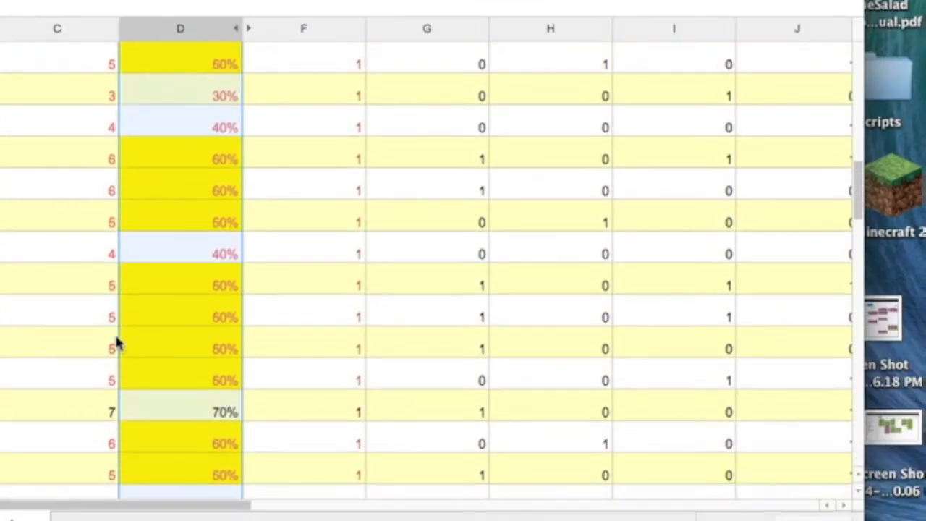
scroll(116, 346, "down", 10)
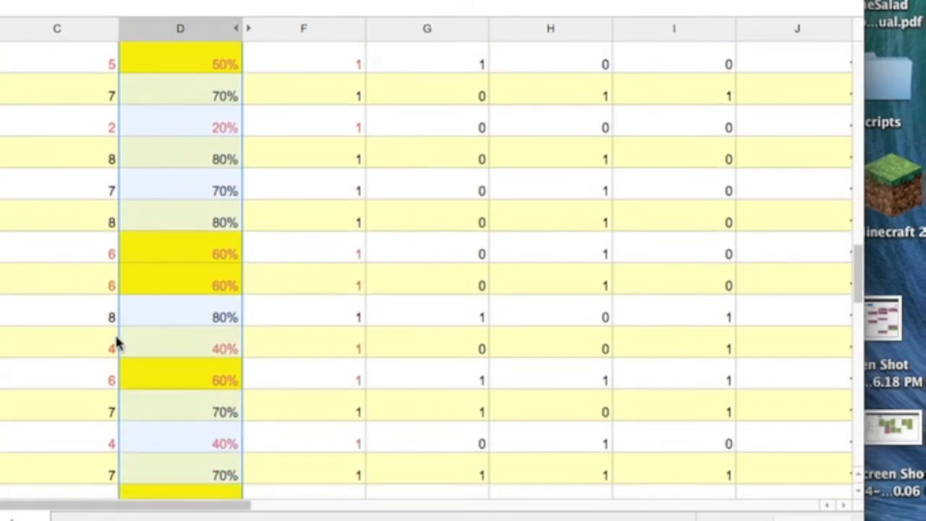
scroll(117, 344, "down", 10)
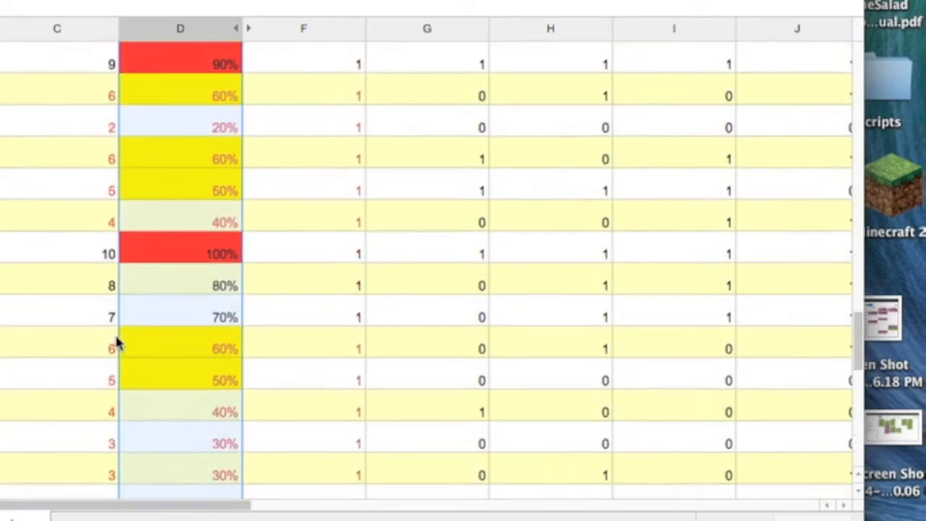